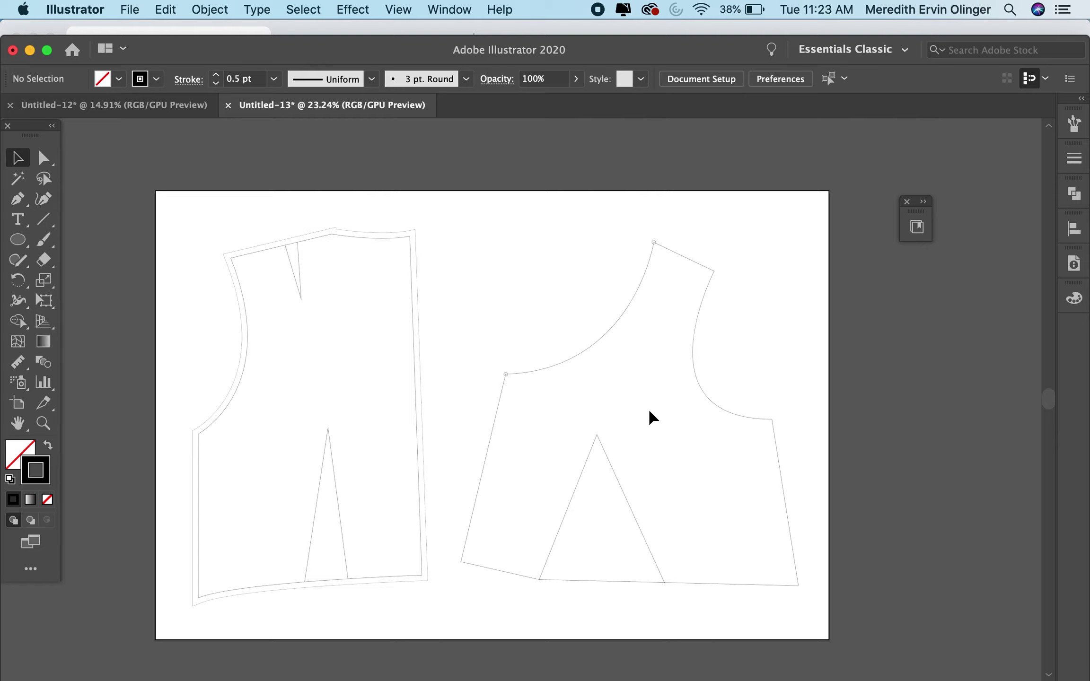
Join the right bodice outline into a single closed path, retrying after undoing the failed first join
click(583, 351)
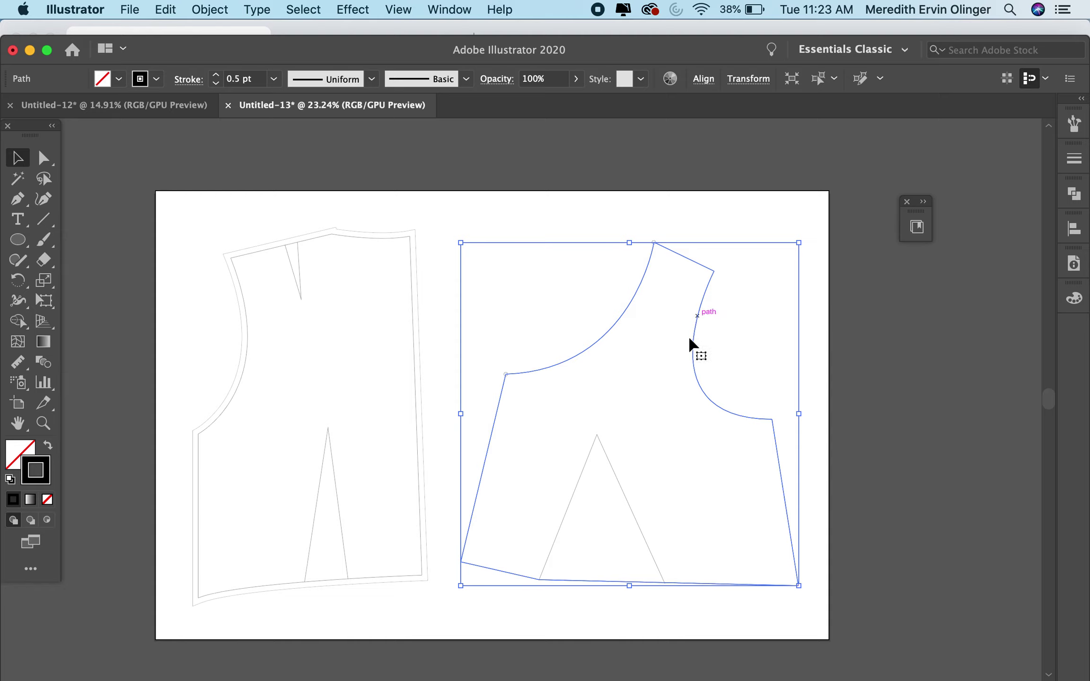
right_click(620, 362)
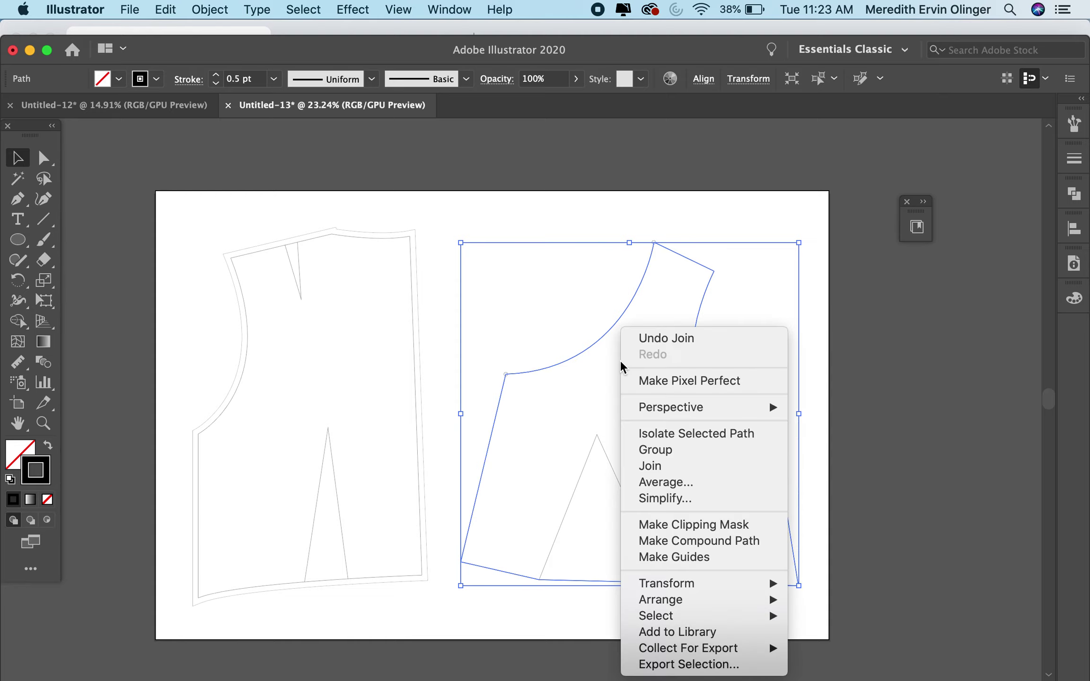
click(652, 467)
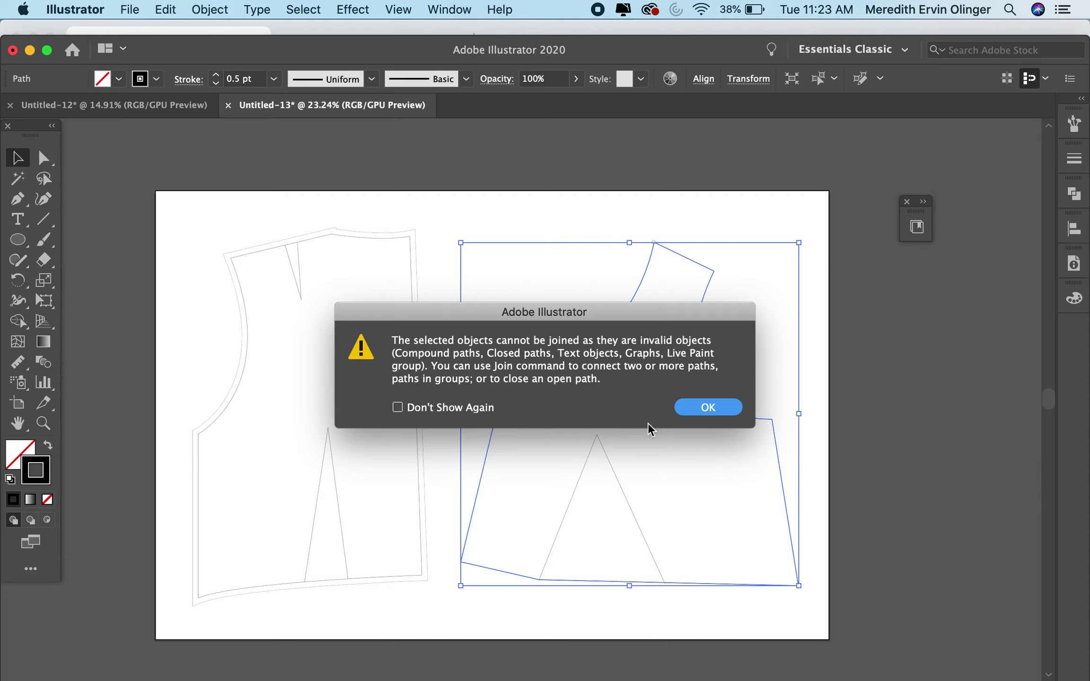
click(688, 409)
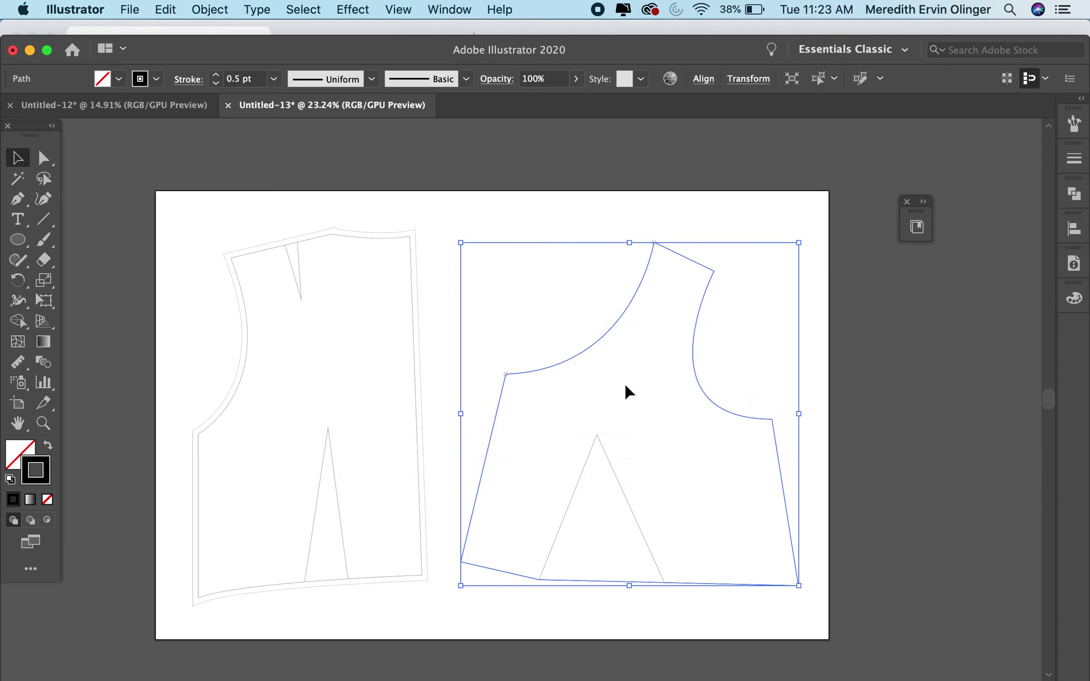
click(634, 387)
right_click(636, 388)
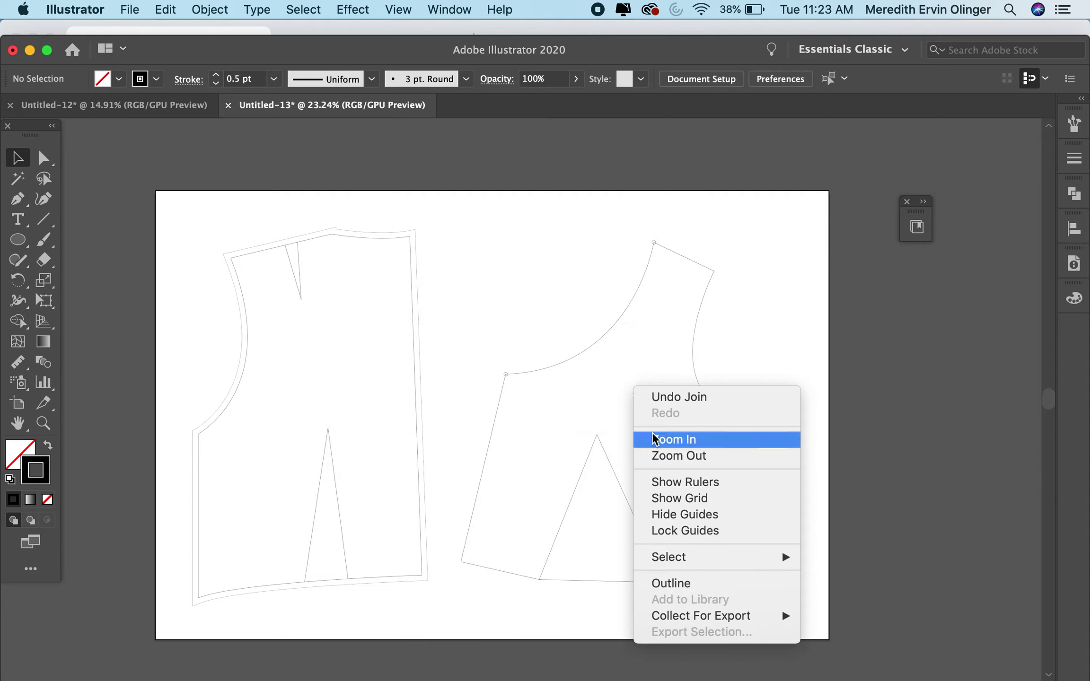
click(659, 398)
right_click(650, 398)
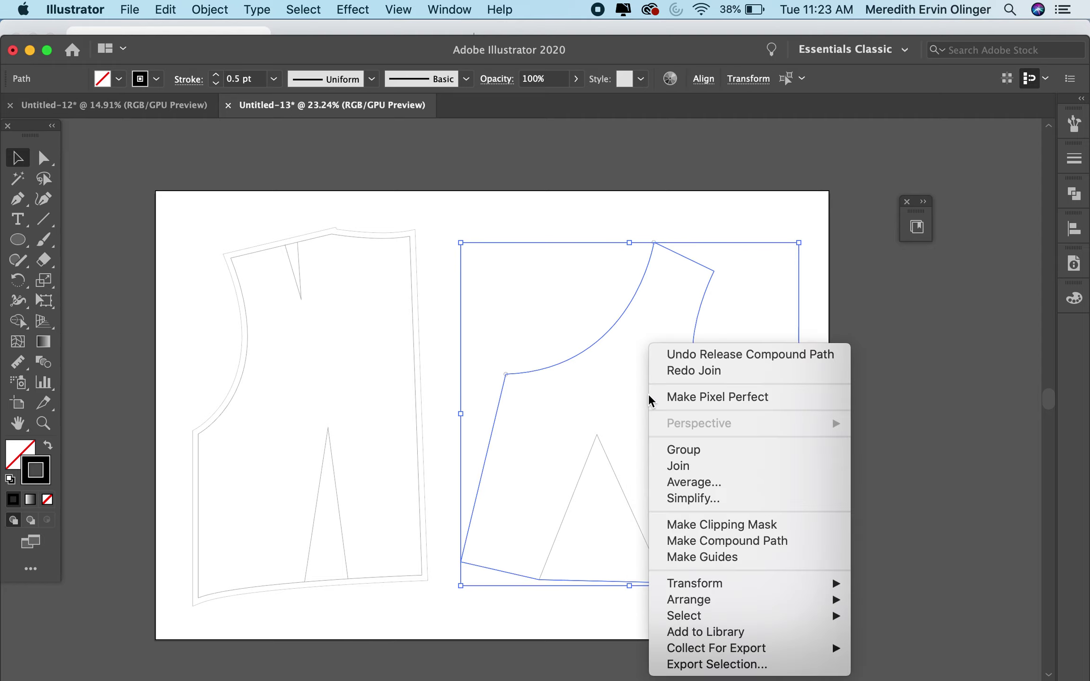
click(679, 468)
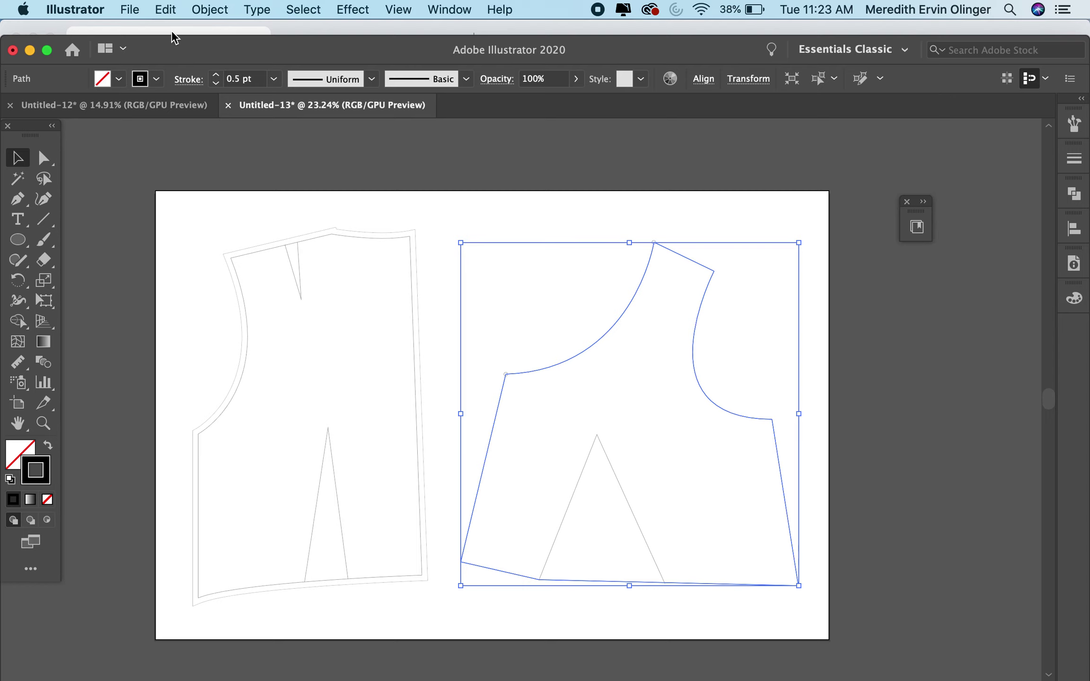
Offset the right bodice outline by 0.25 in with Miter joins as its seam allowance
click(206, 11)
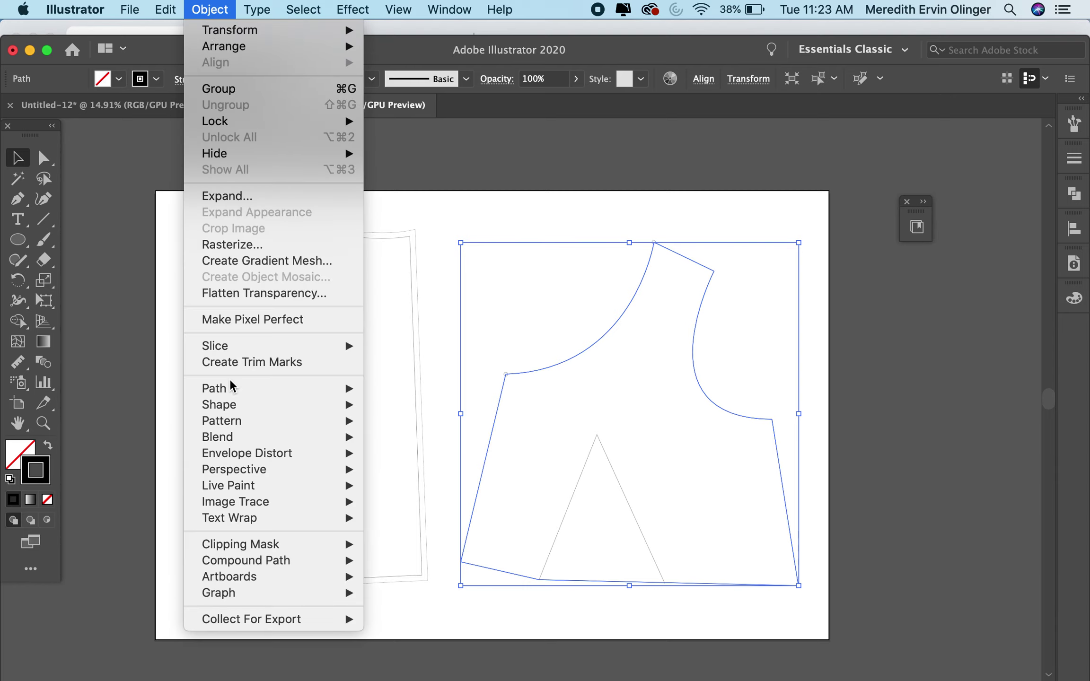
mouse_move(232, 389)
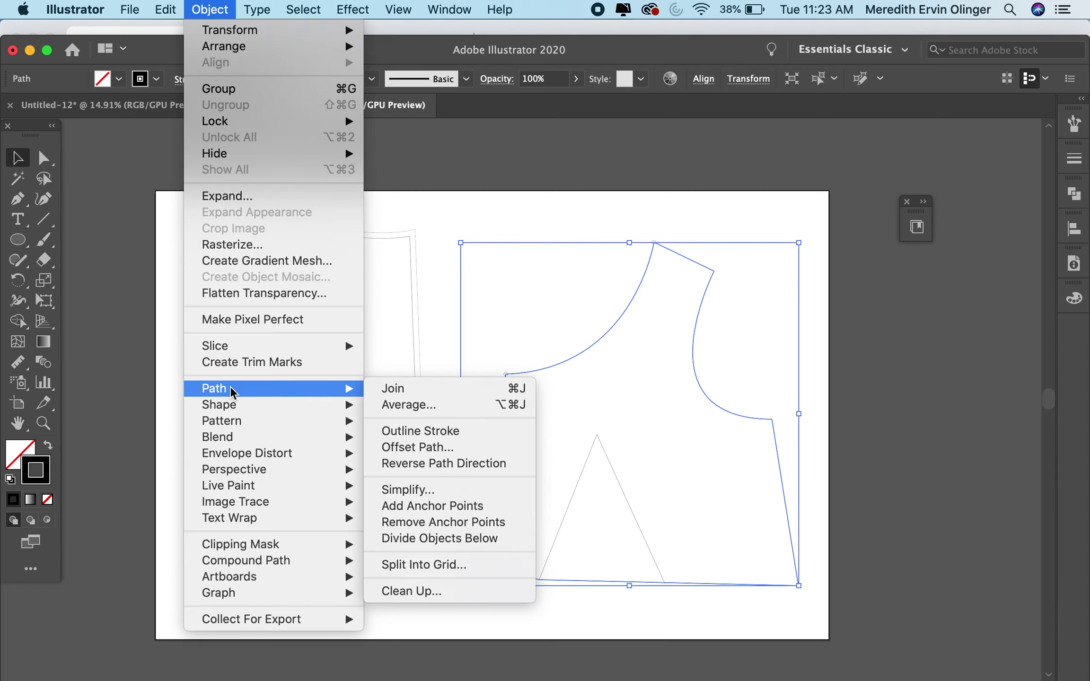
click(400, 447)
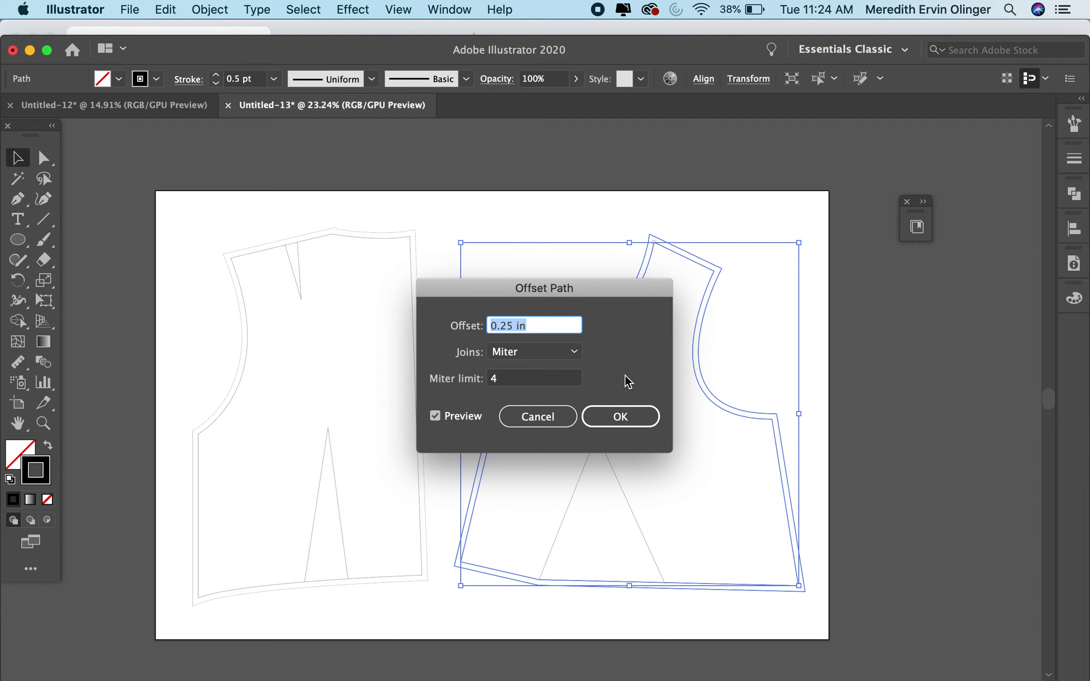
click(620, 416)
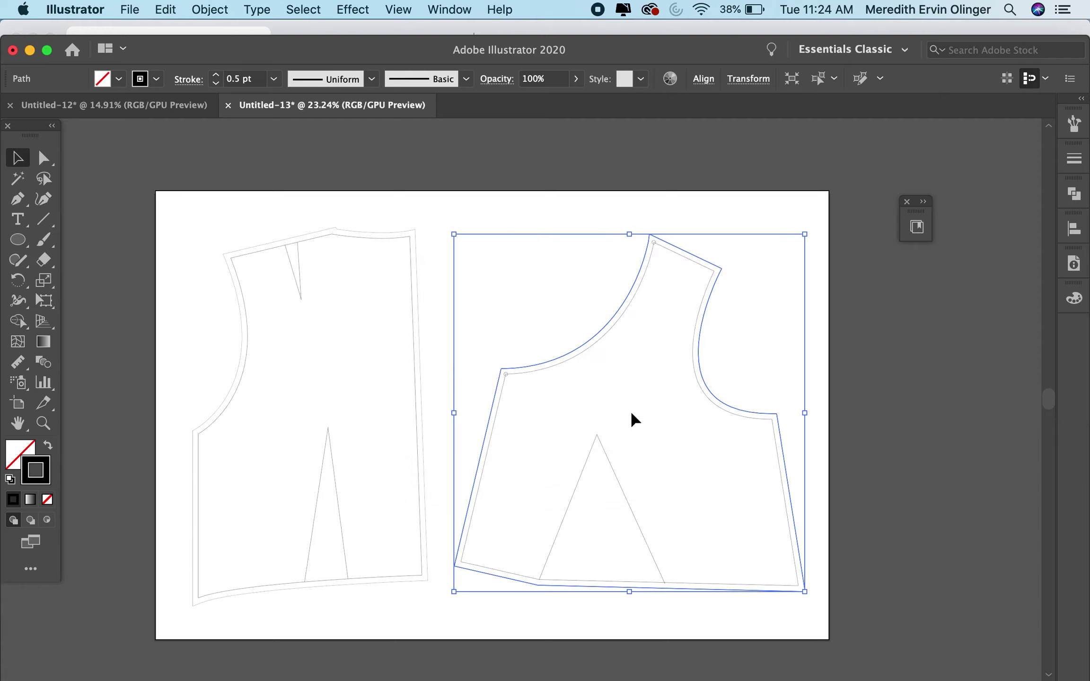
click(659, 429)
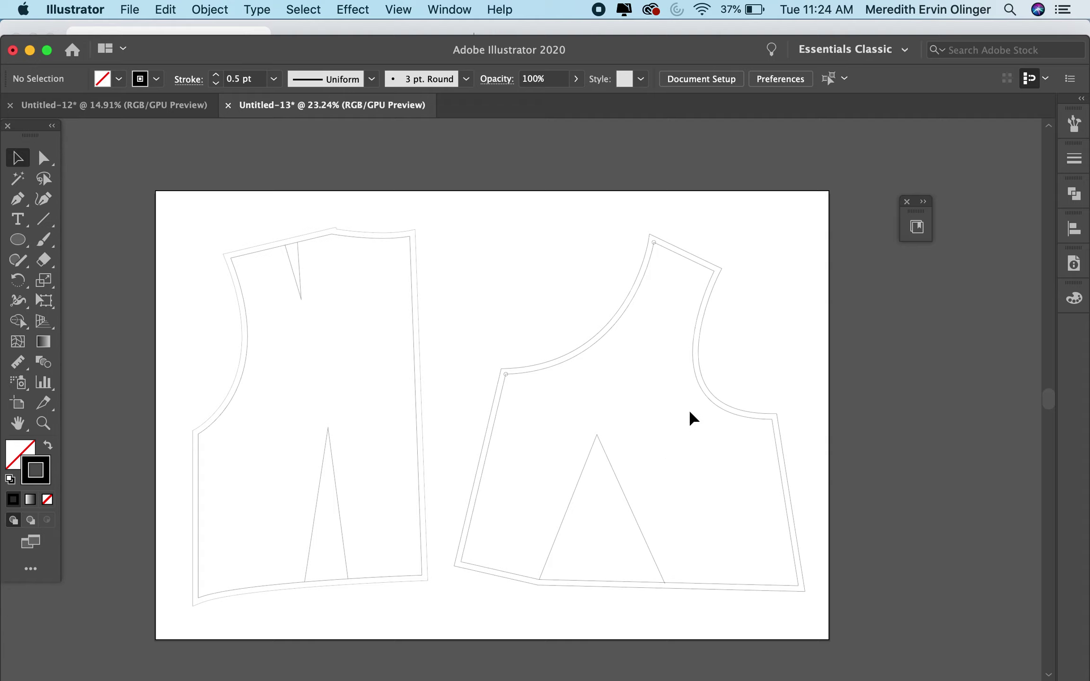
scroll(692, 419, up, 3)
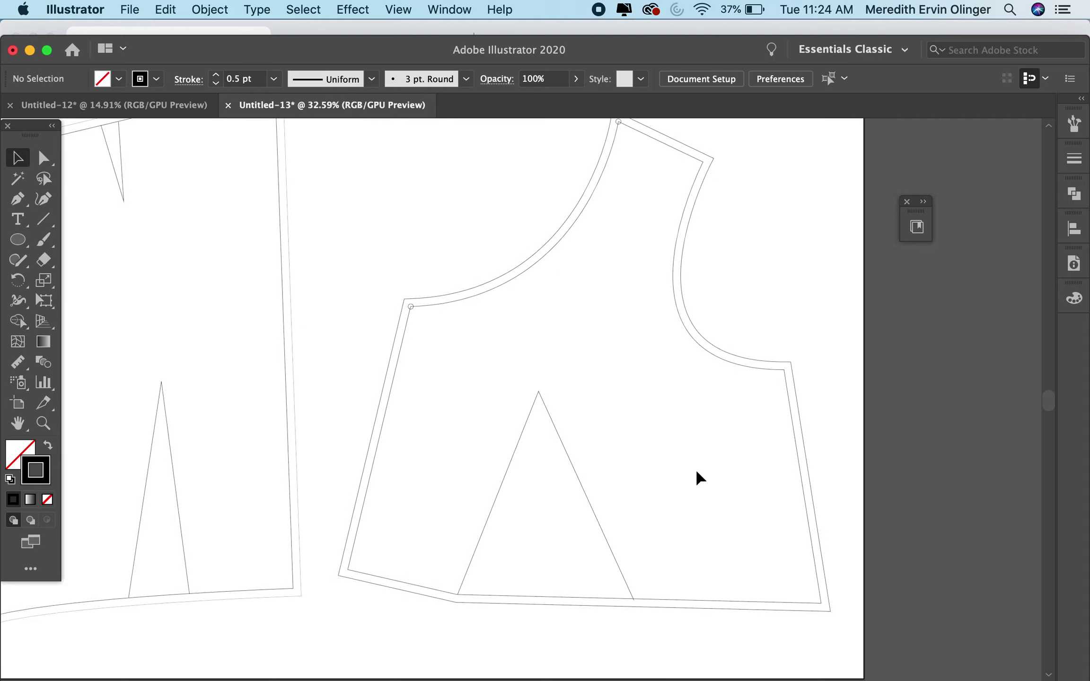
Select and delete the top anchor of the right piece's inner seam line
scroll(696, 468, up, 2)
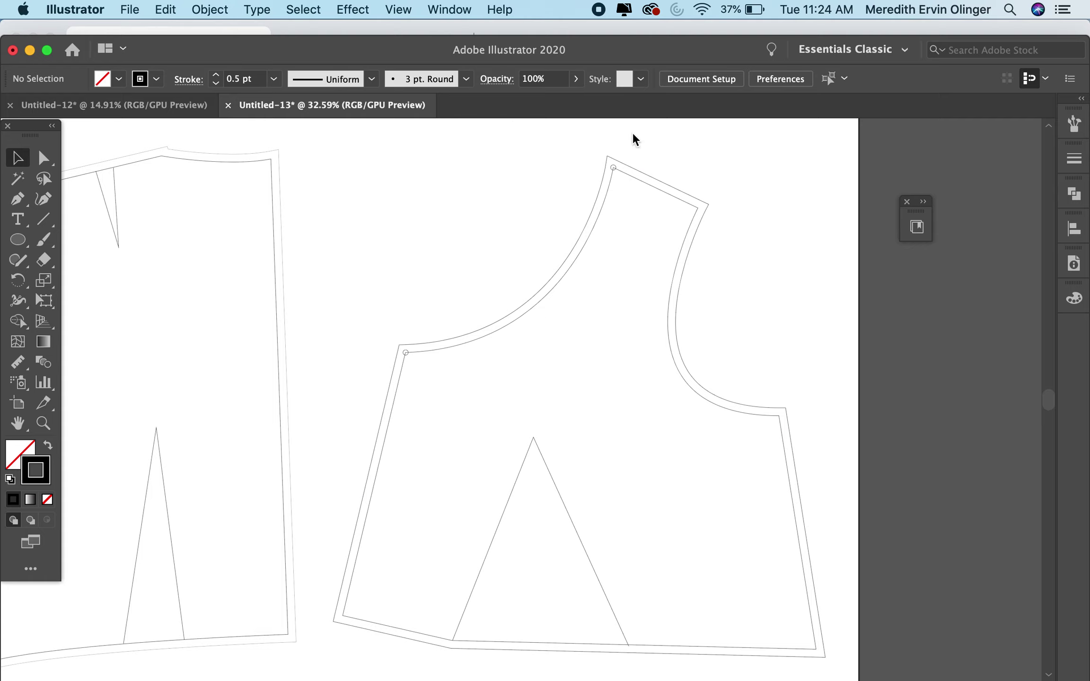
click(613, 170)
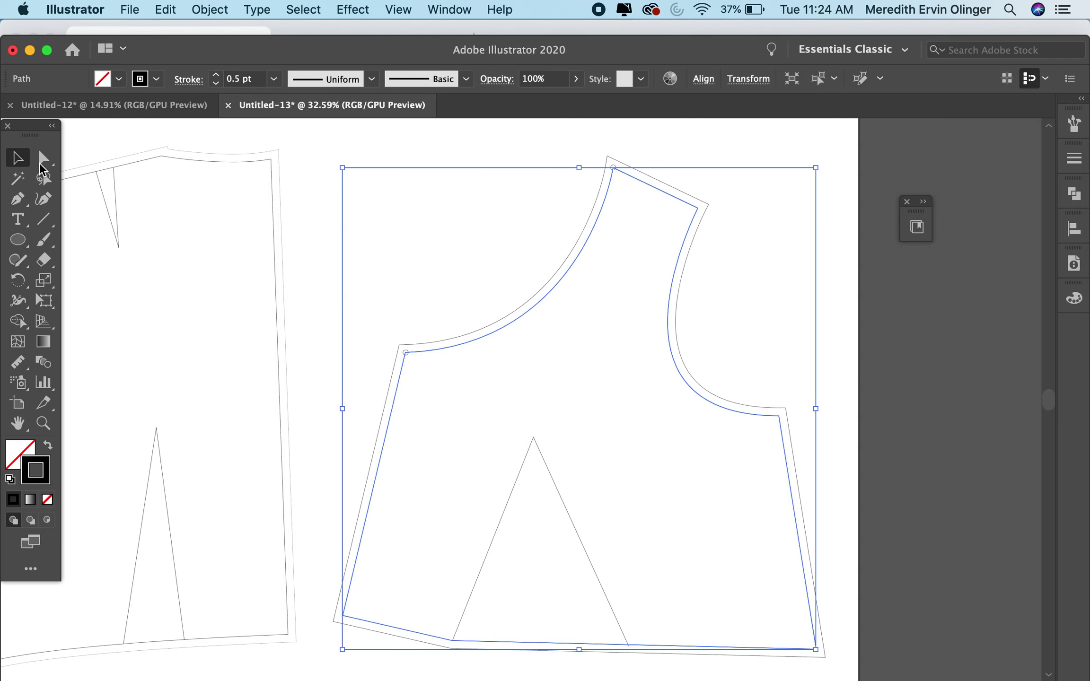
click(41, 166)
click(607, 270)
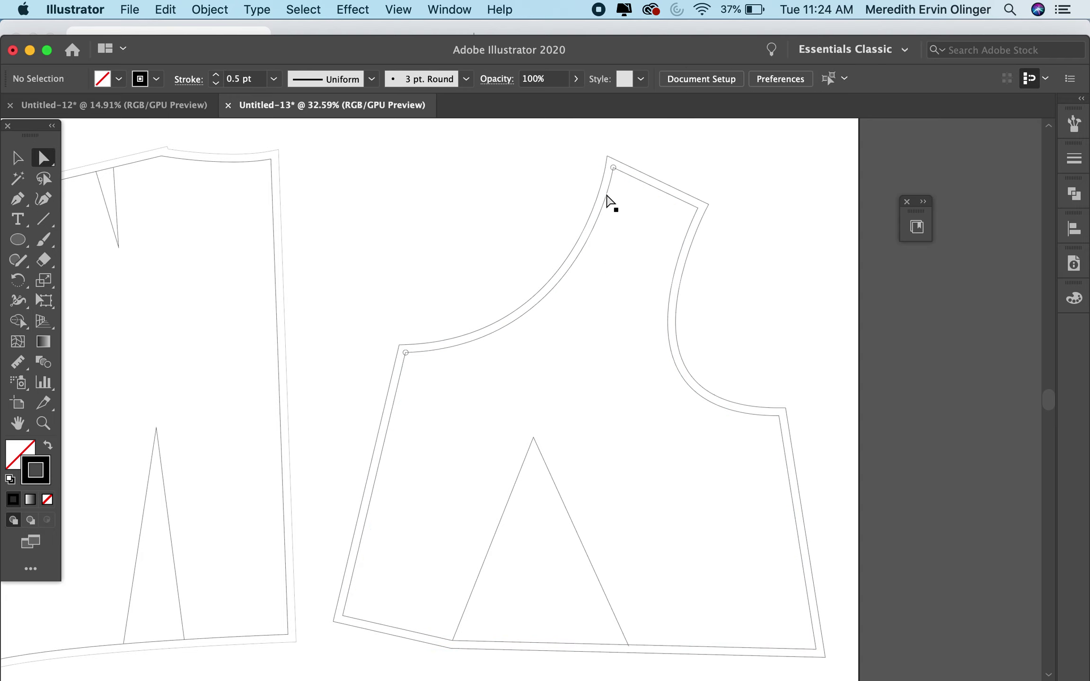
click(613, 168)
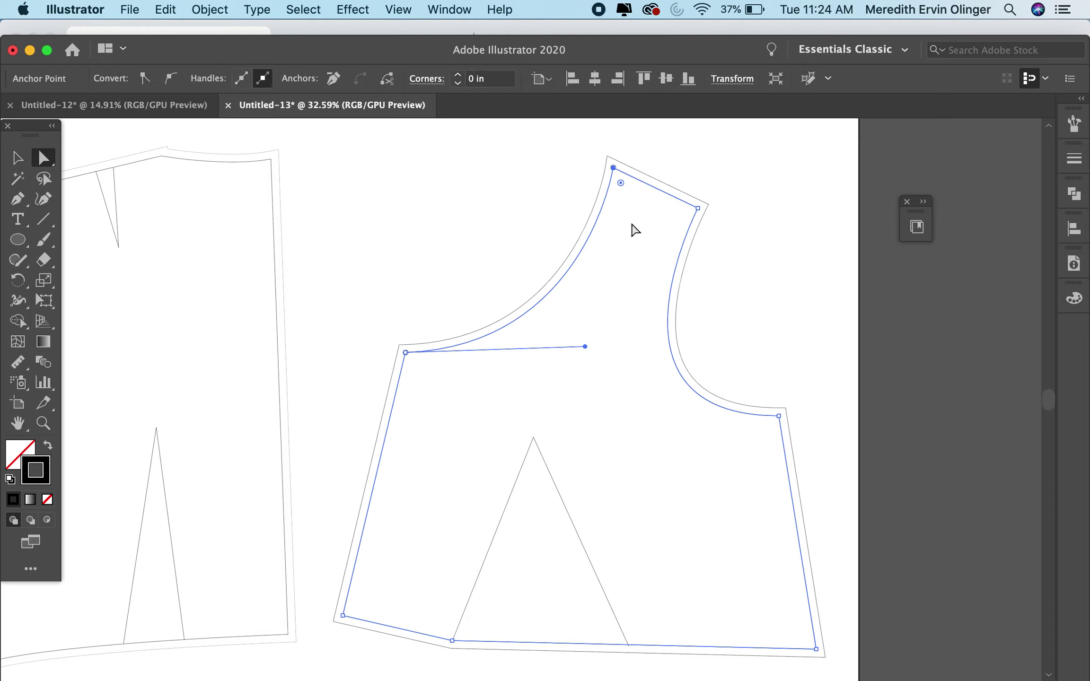
key(Delete)
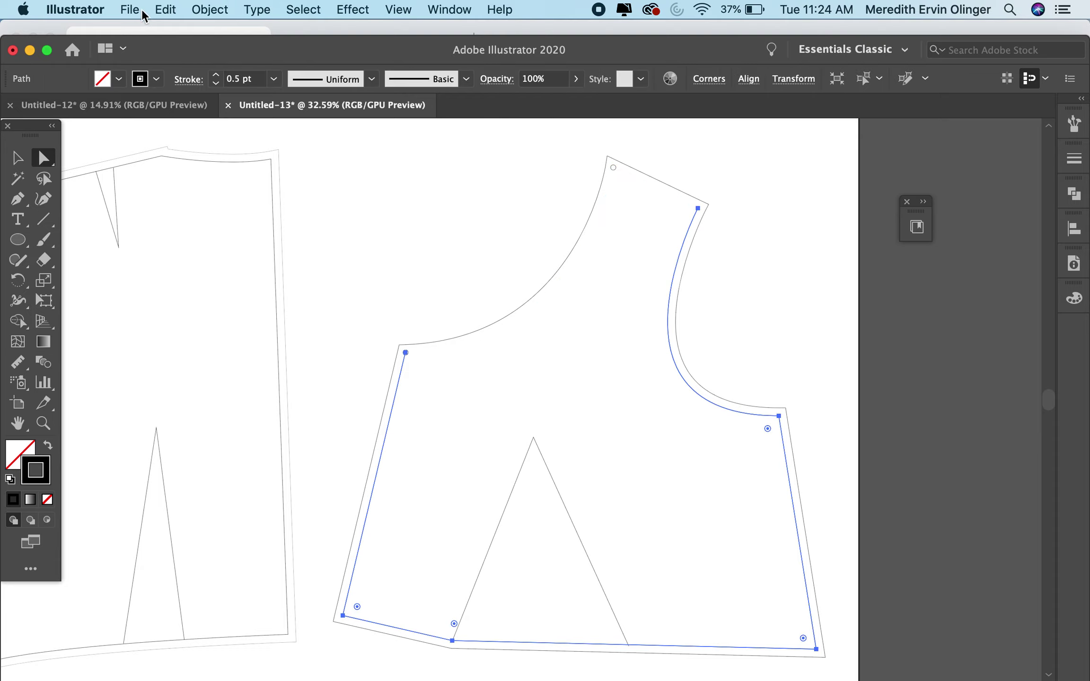
Undo the anchor deletion so the inner seam line is whole again
click(172, 8)
click(182, 32)
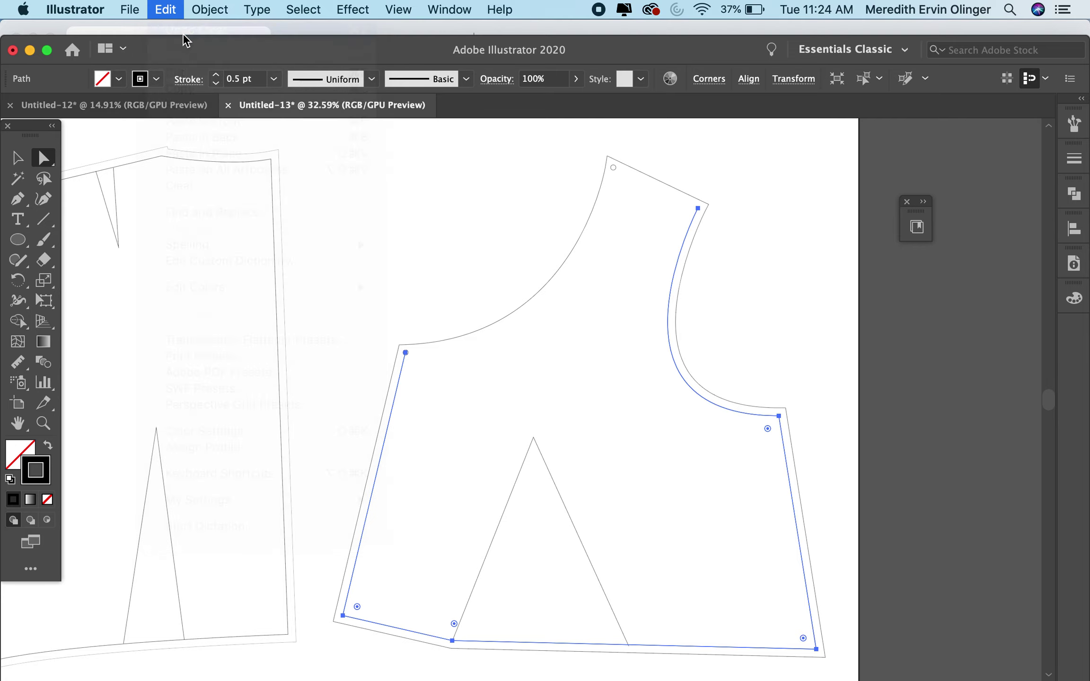
click(589, 342)
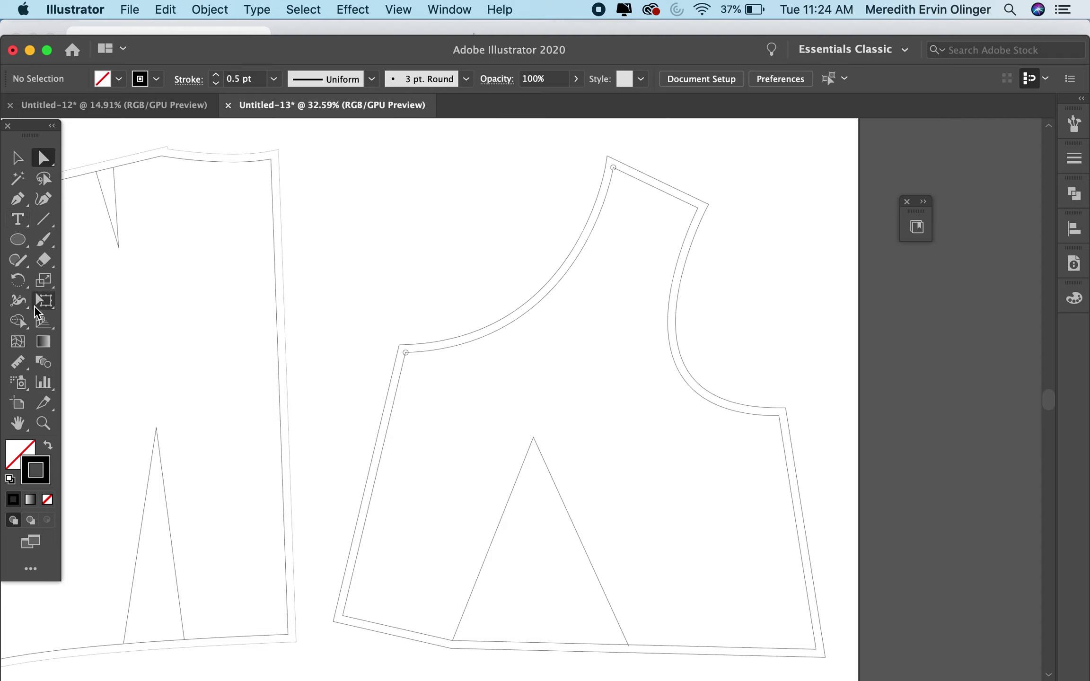
Draw a Line Segment along the shoulder edge from neckline point to shoulder tip, about 2.97 in
click(42, 221)
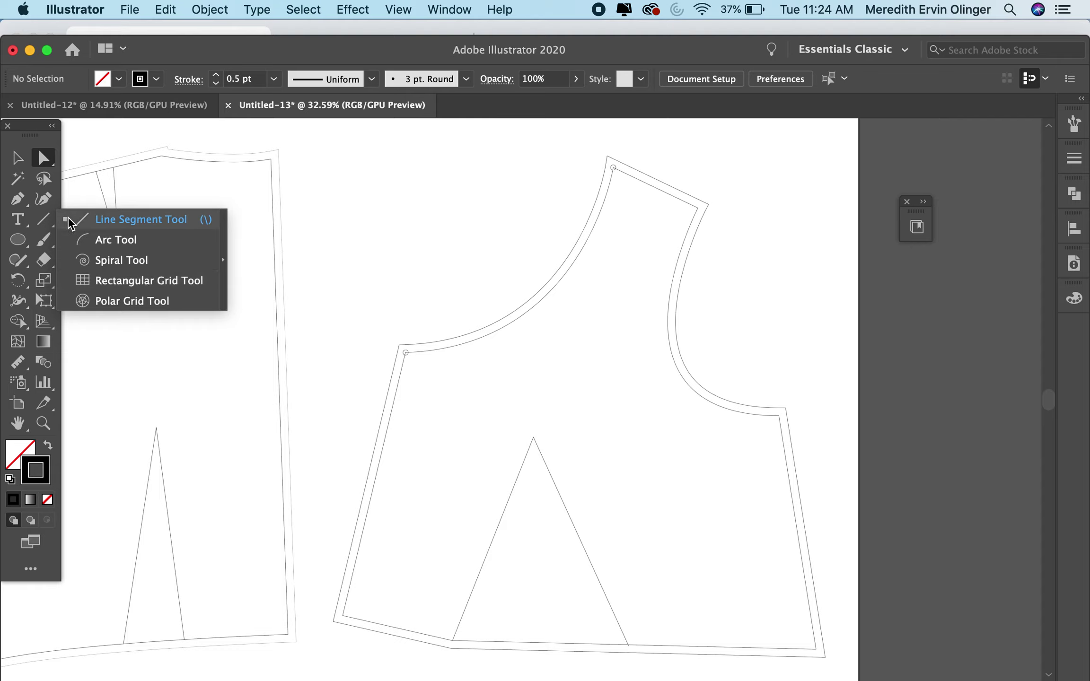
click(44, 222)
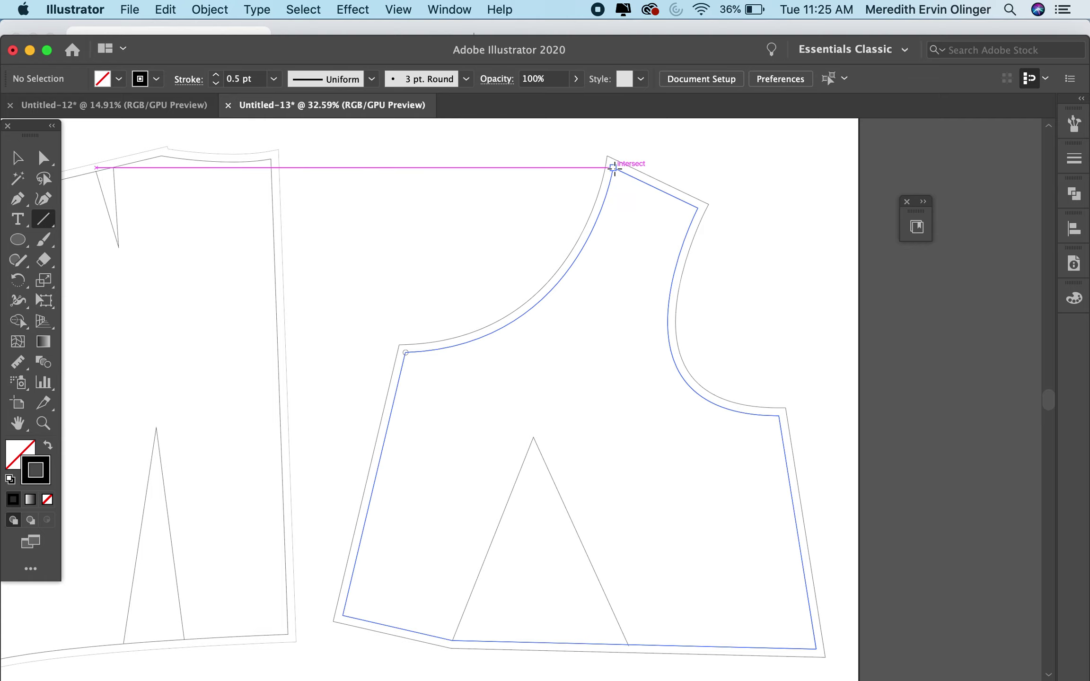
drag(614, 167, 697, 206)
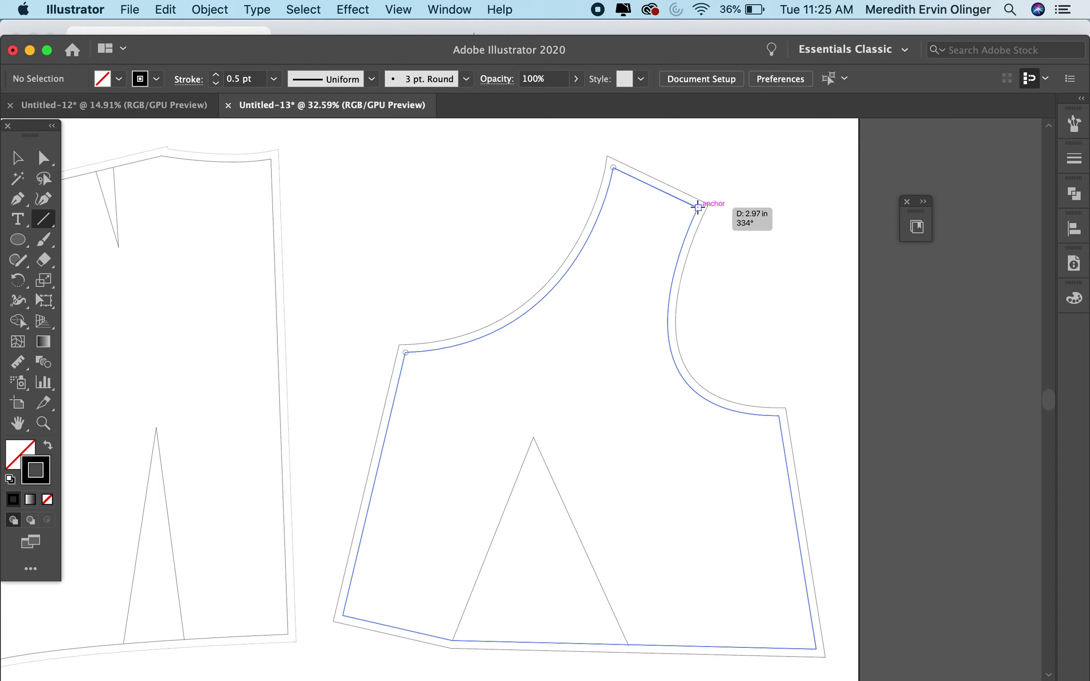
drag(698, 207, 698, 207)
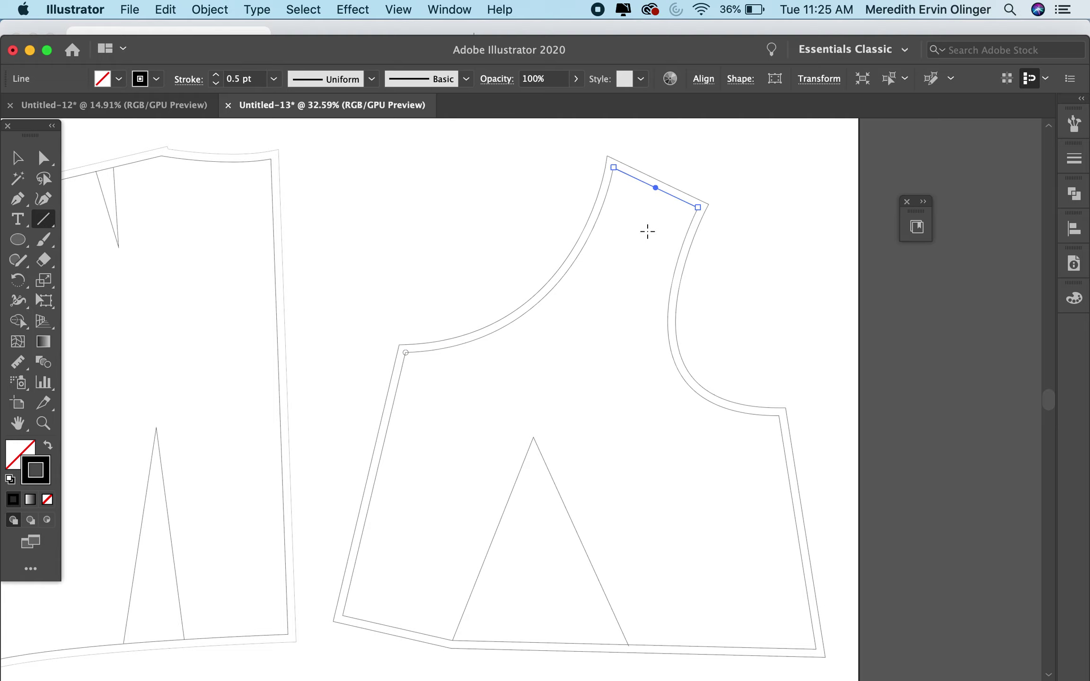
key(super+shift+a)
scroll(606, 409, down, 5)
scroll(606, 408, right, 2)
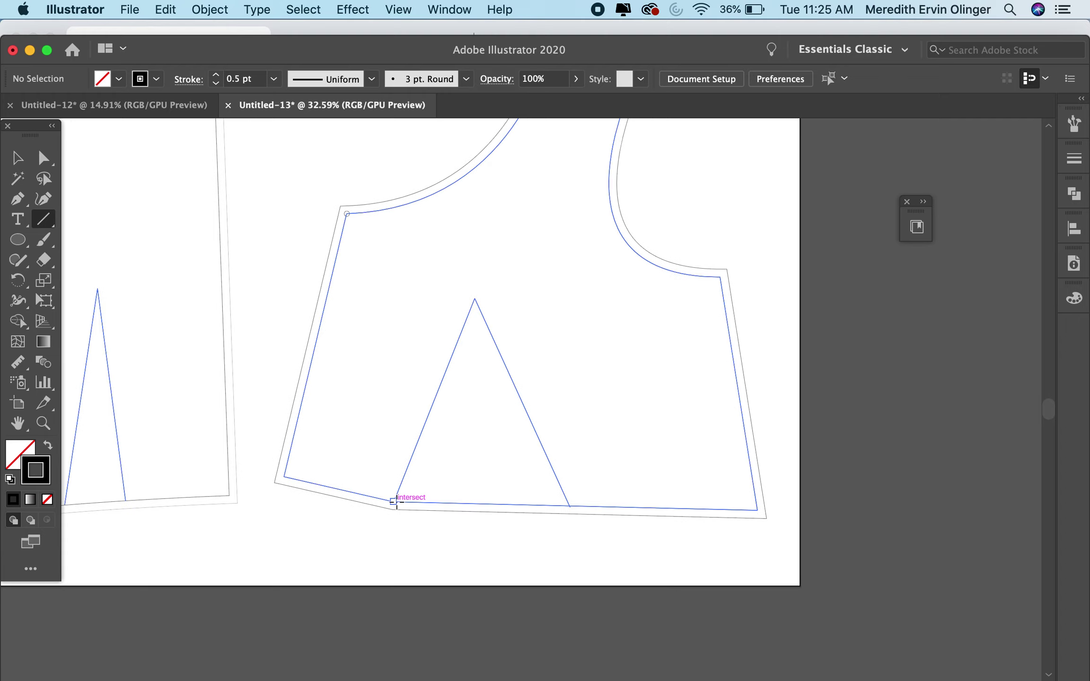
Draw an 8.58 in line down the bodice's left side edge from underarm to waist corner
scroll(384, 319, up, 3)
scroll(384, 319, left, 2)
scroll(385, 320, up, 1)
scroll(385, 320, left, 1)
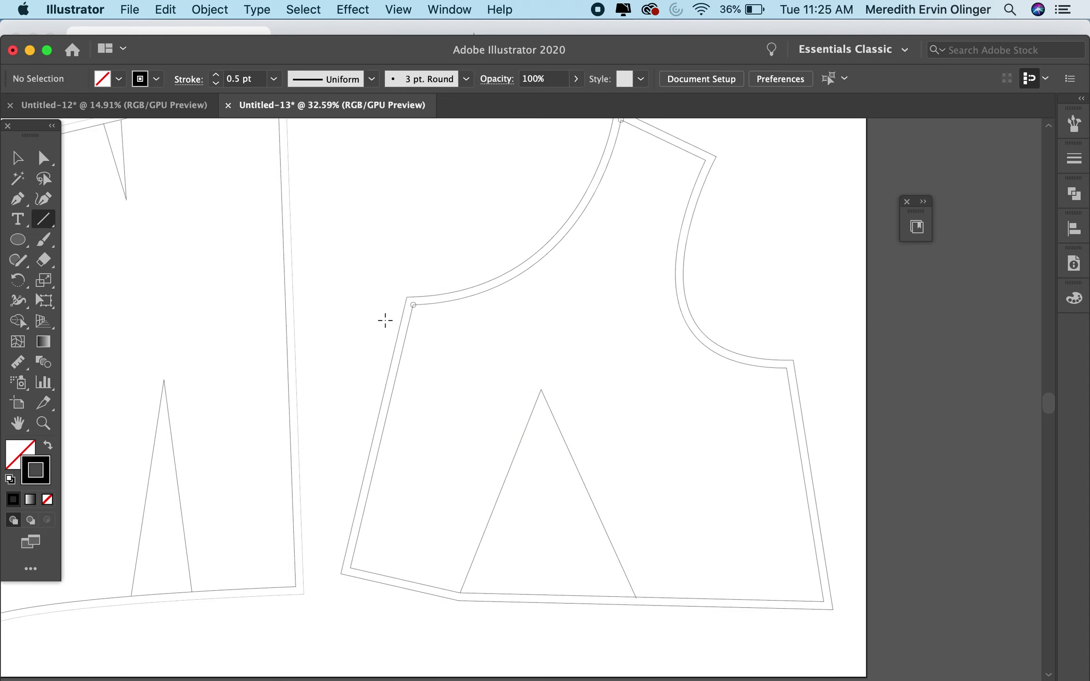
click(413, 305)
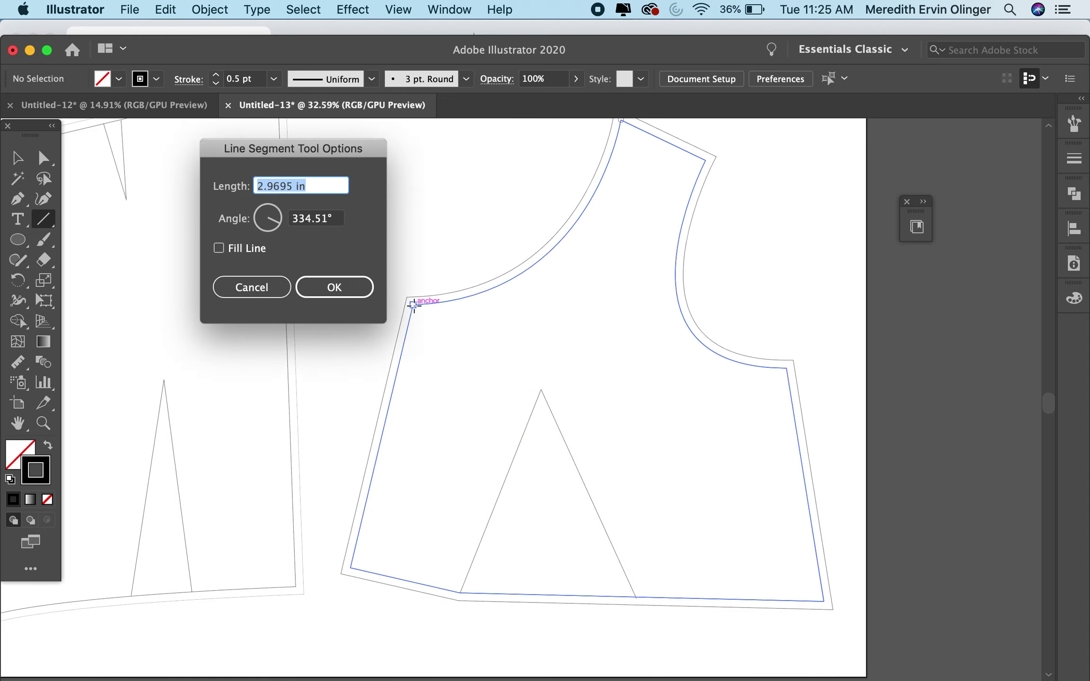
click(259, 286)
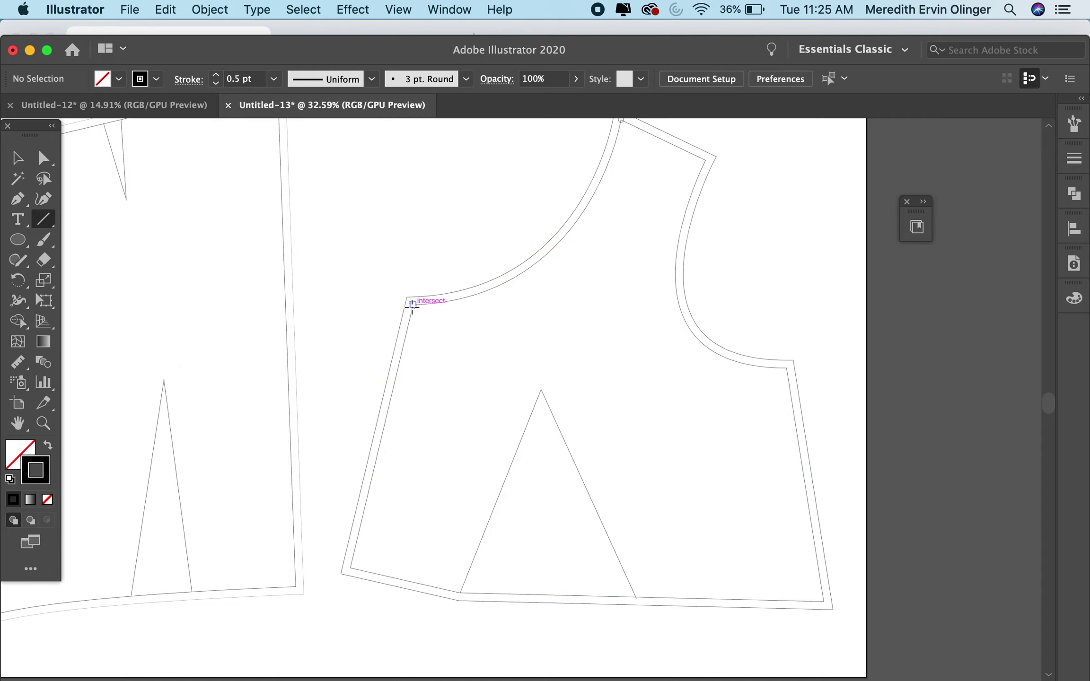
drag(412, 305, 350, 567)
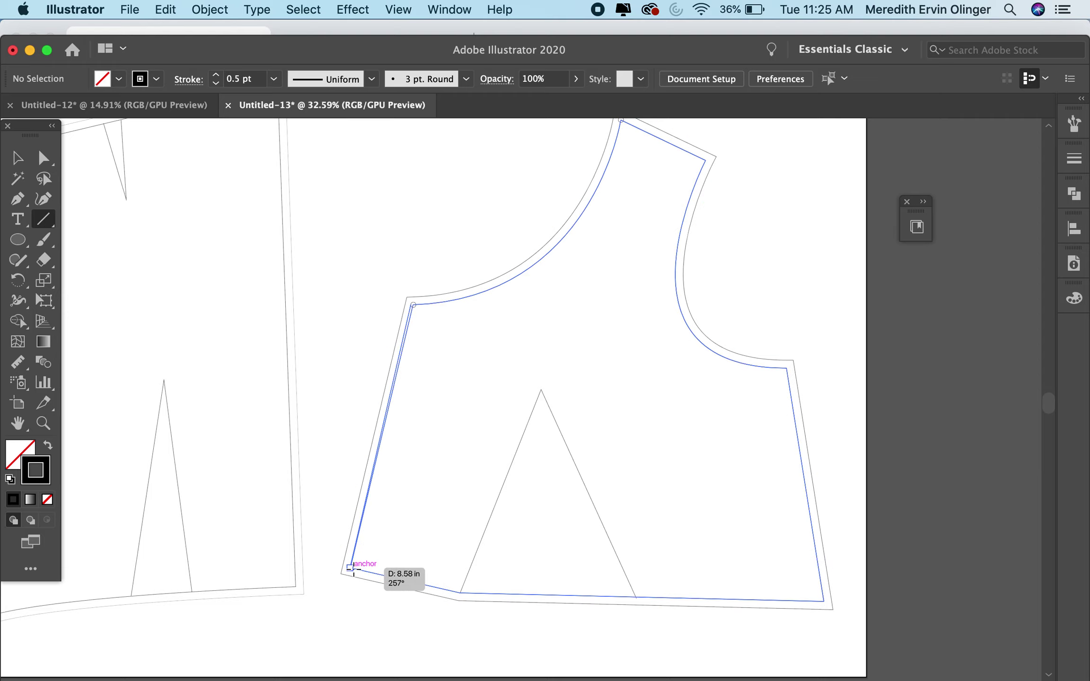
drag(351, 568, 351, 567)
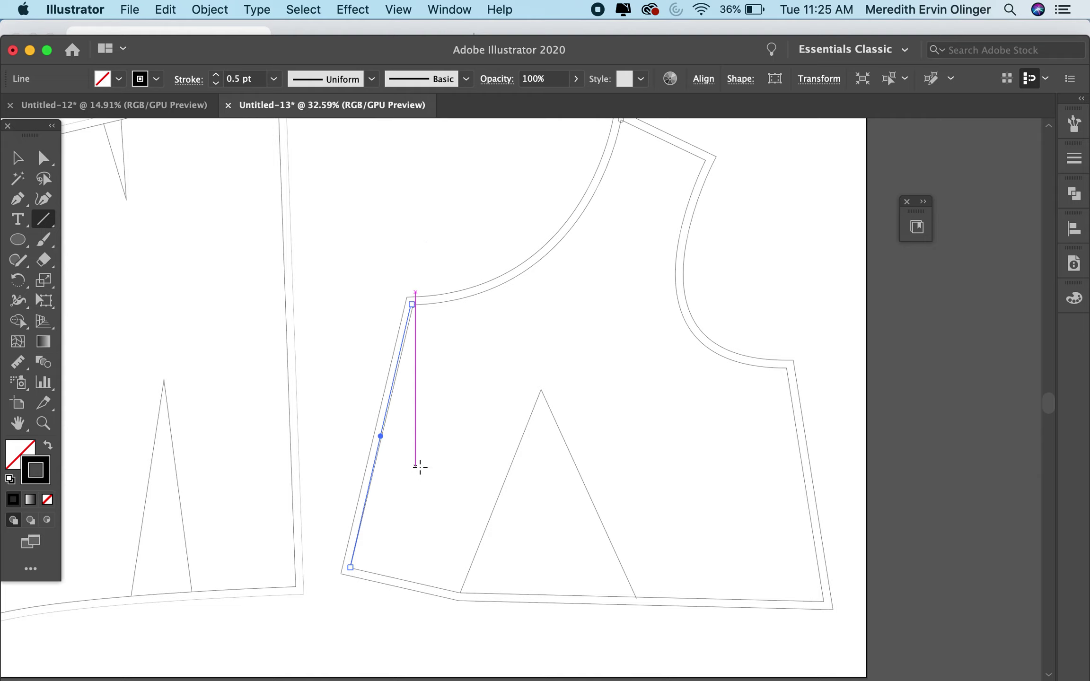
key(super+shift+a)
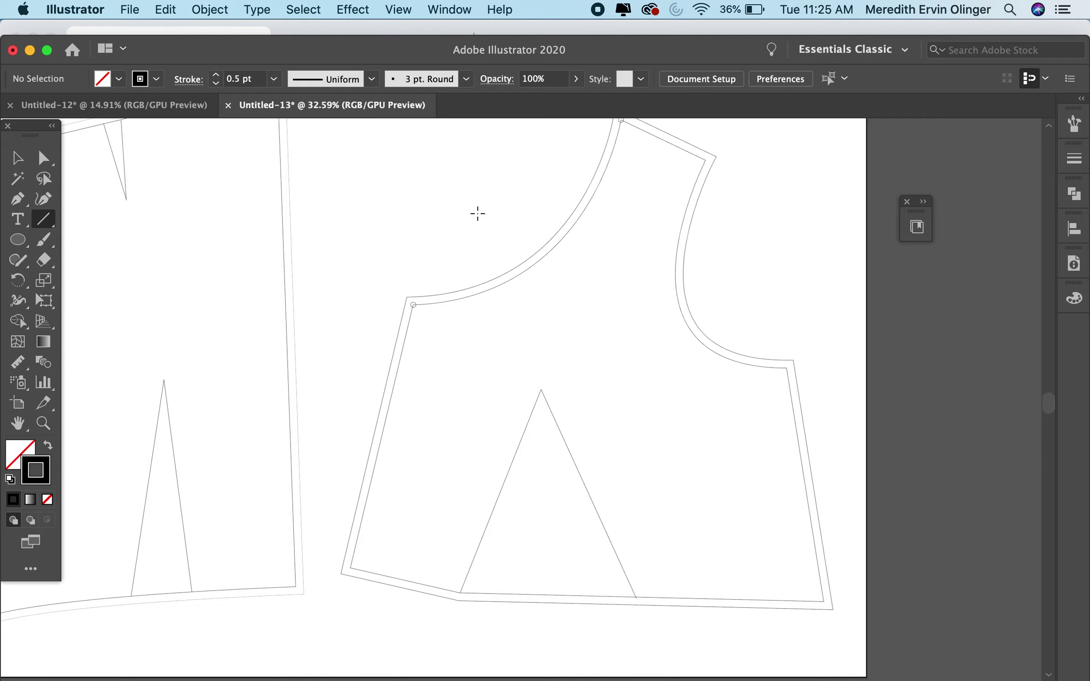
scroll(529, 313, down, 4)
scroll(528, 313, up, 6)
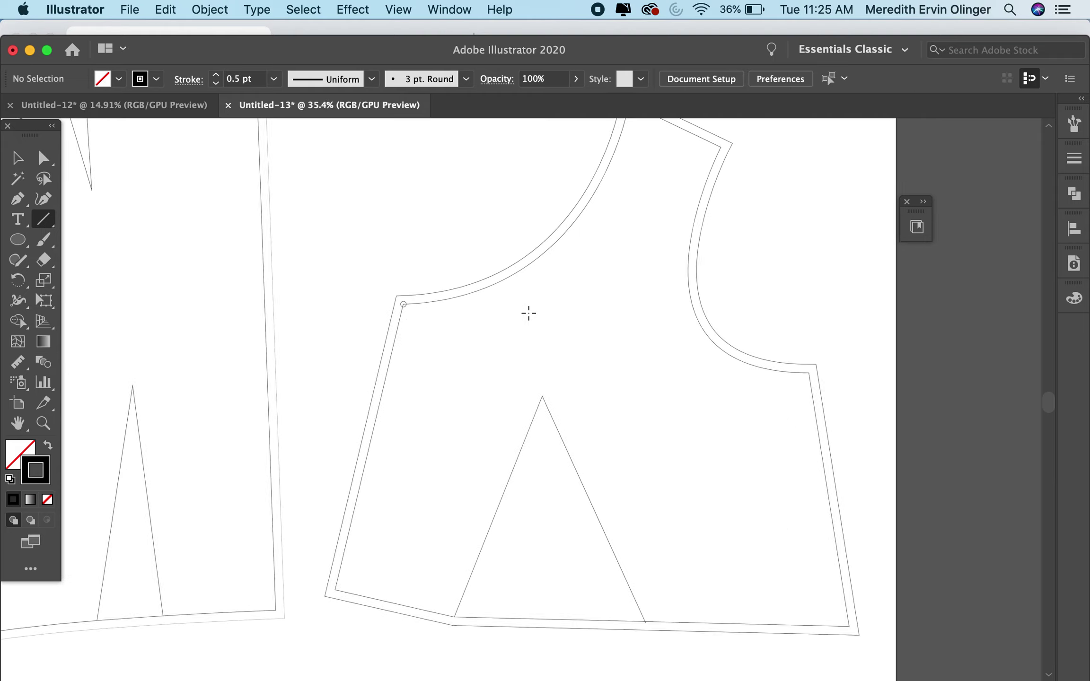
scroll(645, 297, up, 3)
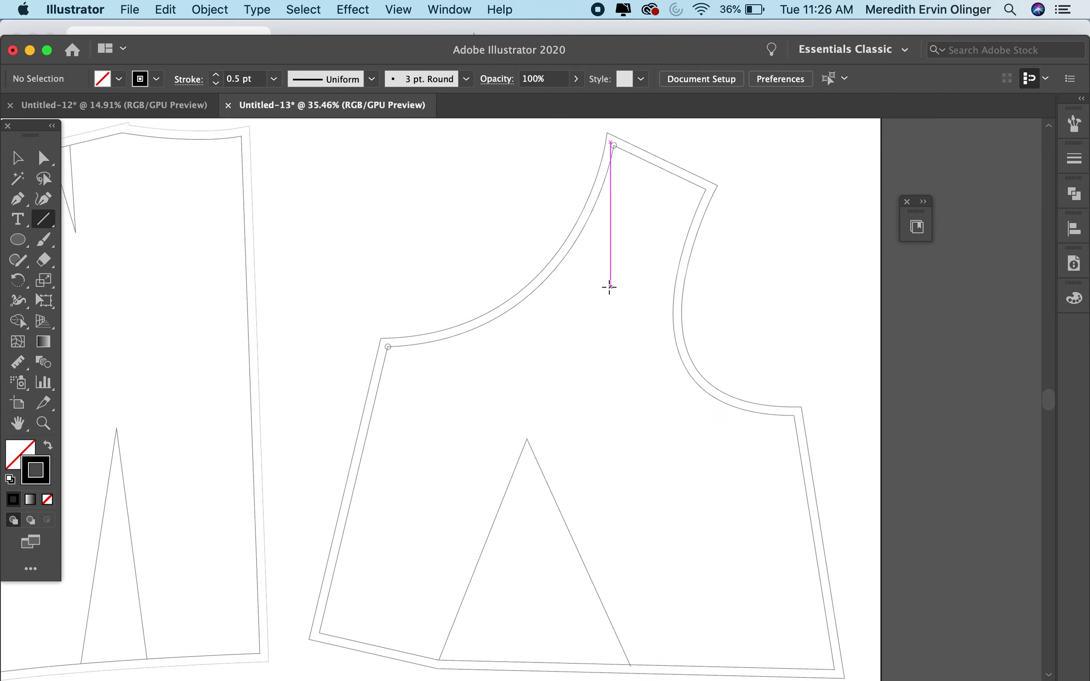
scroll(609, 287, down, 3)
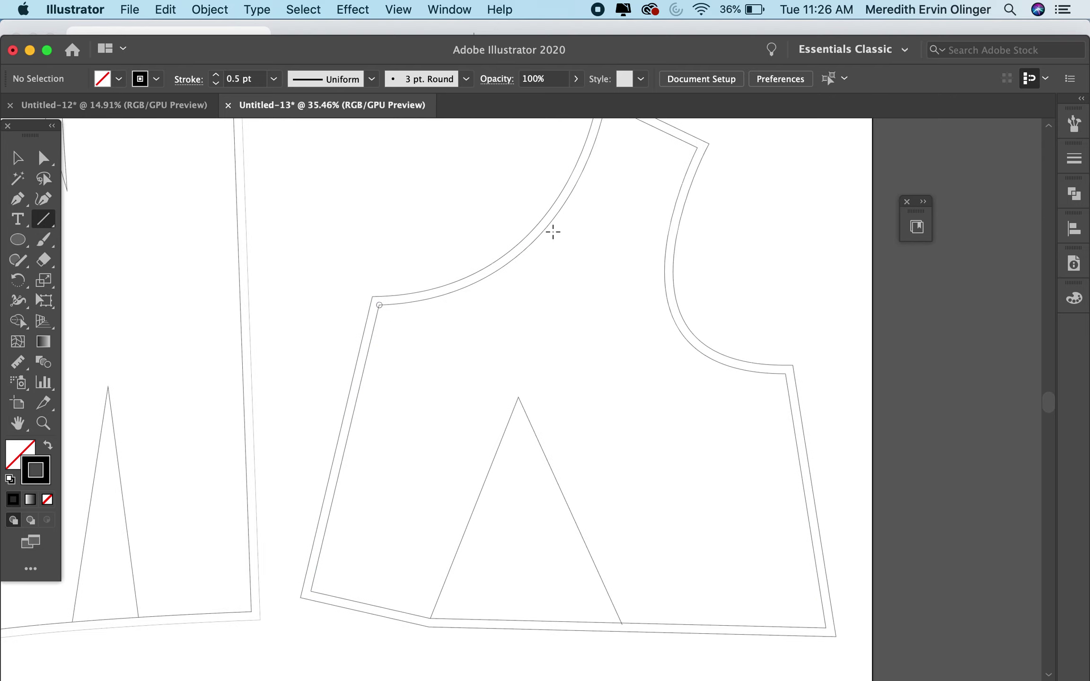